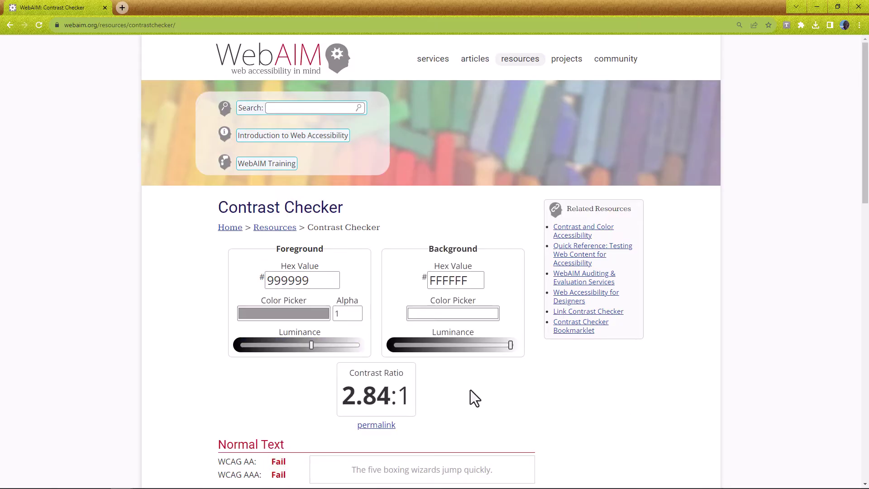
# - Check a darker foreground against white in the contrast checker by lowering the foreground luminance to hex 454545
pyautogui.scroll(-4, 532, 388)
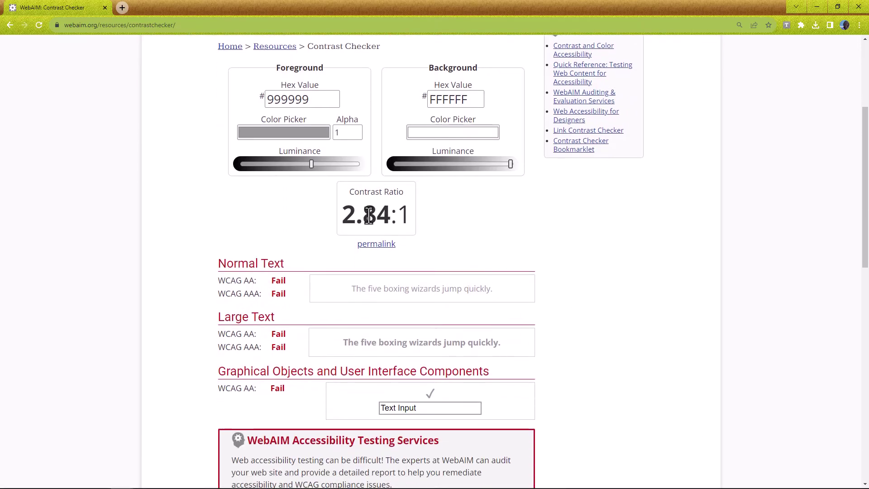
pyautogui.moveTo(310, 164); pyautogui.dragTo(272, 166)
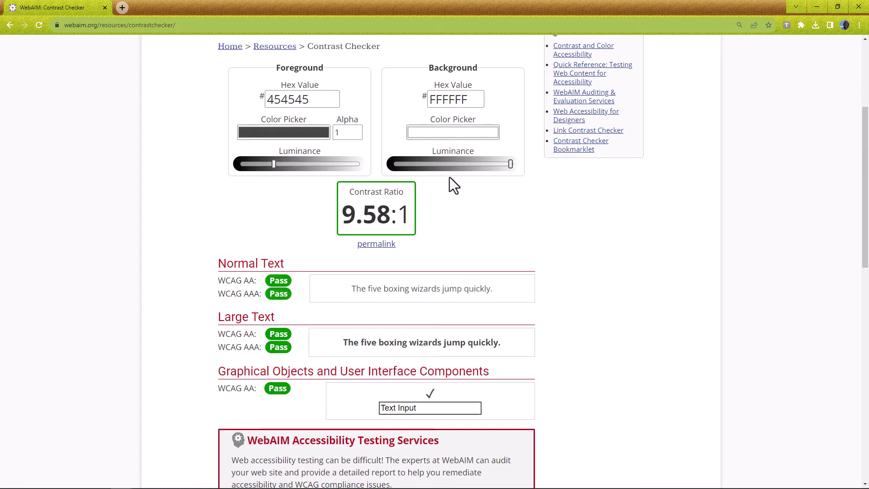
pyautogui.moveTo(506, 165)
pyautogui.mouseDown()
pyautogui.moveTo(484, 165)
pyautogui.moveTo(520, 165)
pyautogui.mouseUp()
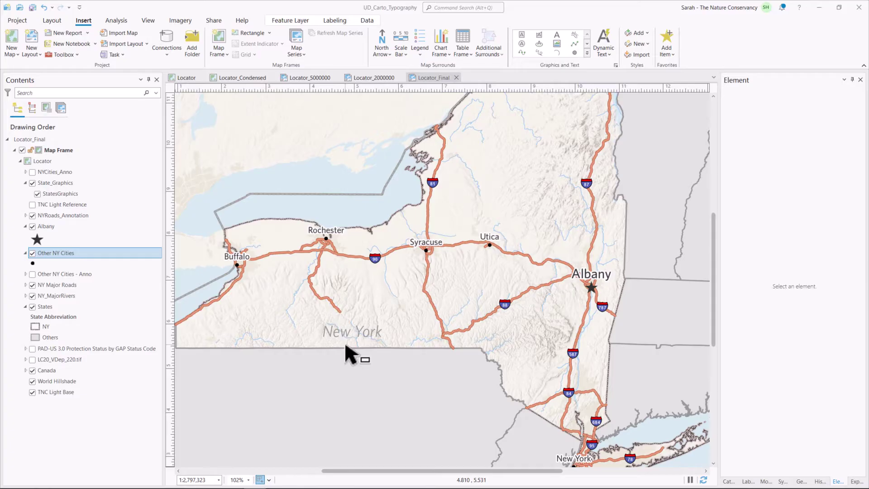
# - Switch to the Locator map in ArcGIS Pro and select the New York text graphic in the StatesGraphics layer
pyautogui.click(267, 304)
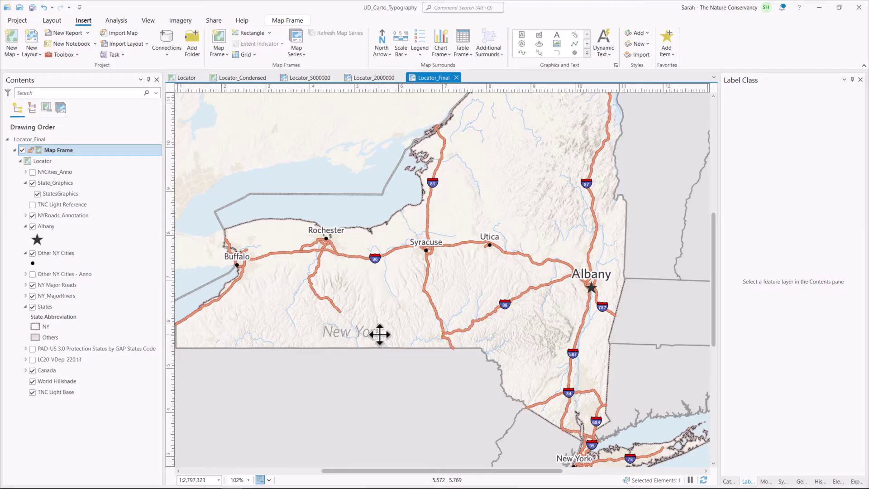
pyautogui.click(185, 79)
pyautogui.click(46, 231)
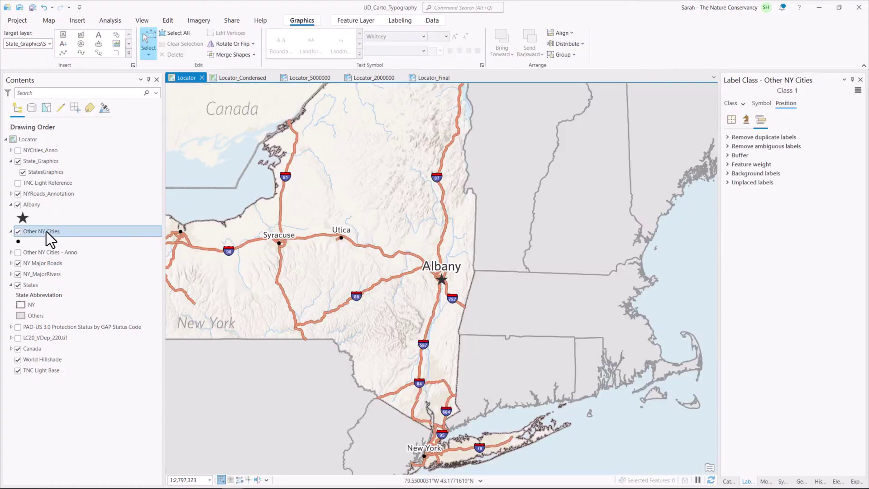
pyautogui.click(54, 170)
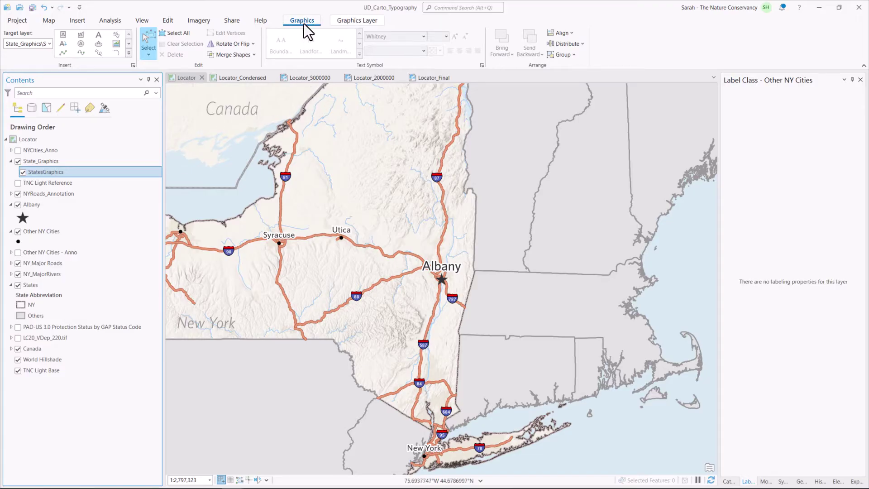
pyautogui.click(356, 20)
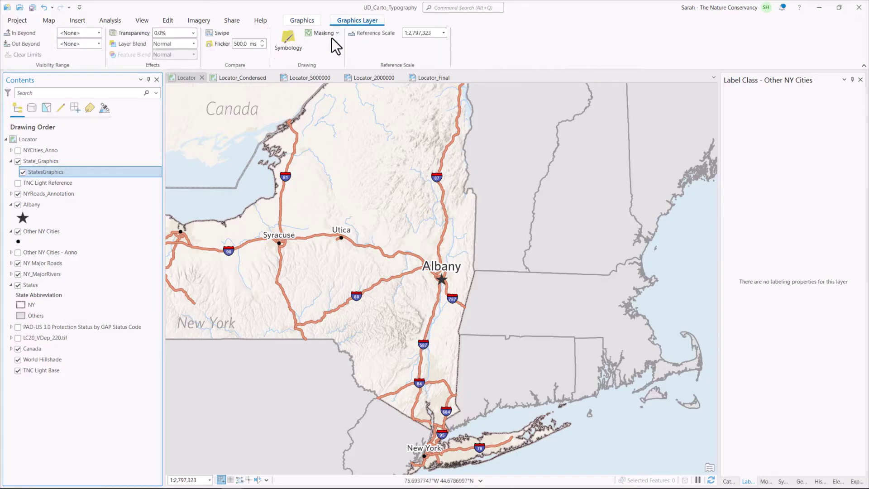
pyautogui.click(301, 21)
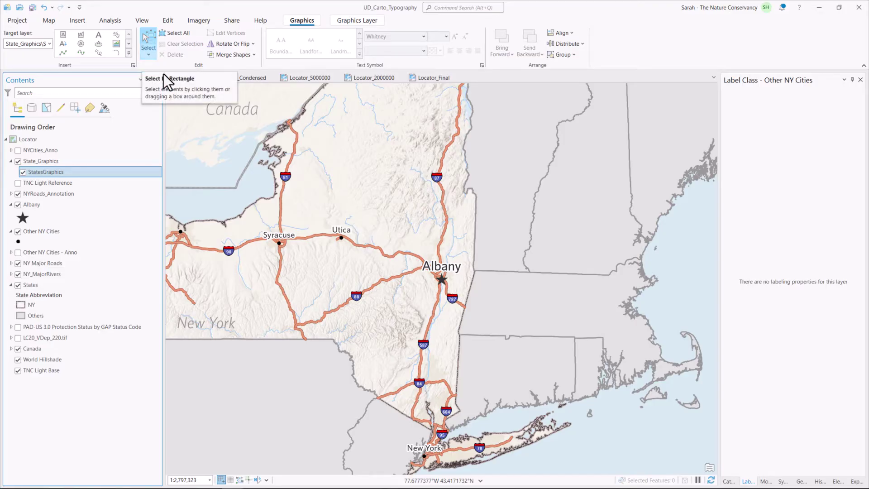
pyautogui.click(206, 325)
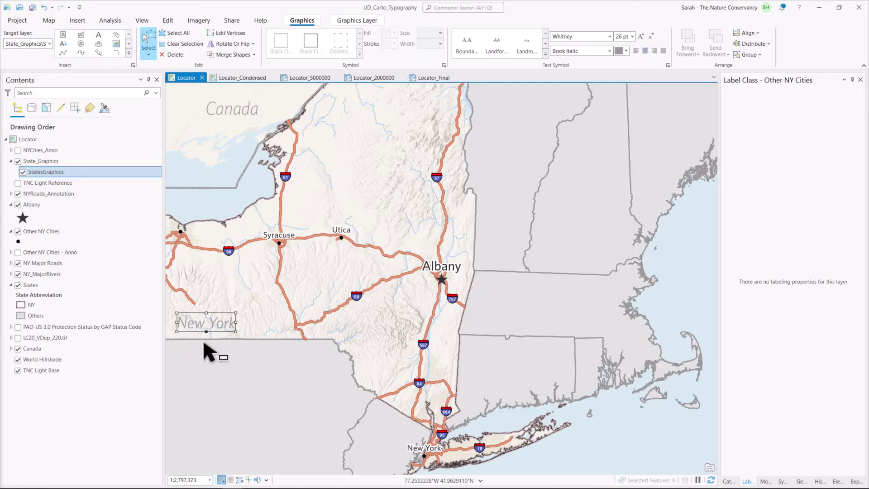
# - Look up the New York text's fill color hex code in its text symbol settings and close the color editor without changes
pyautogui.click(668, 66)
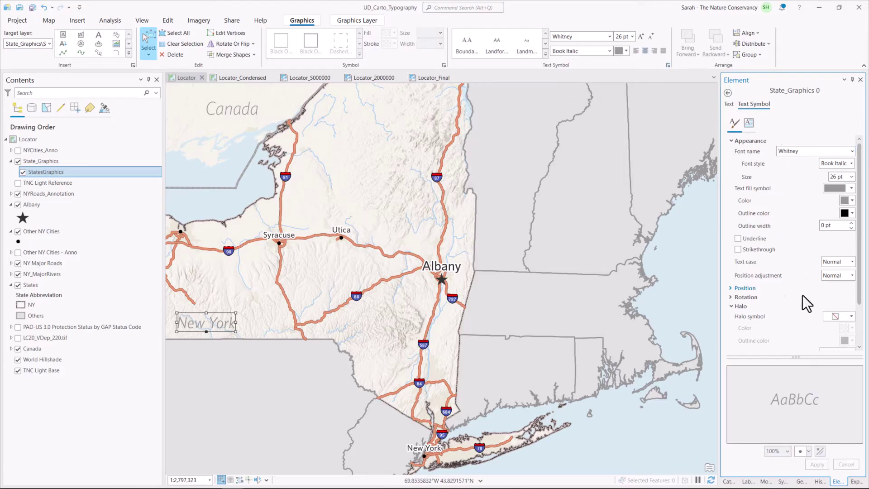
pyautogui.scroll(-1, 806, 289)
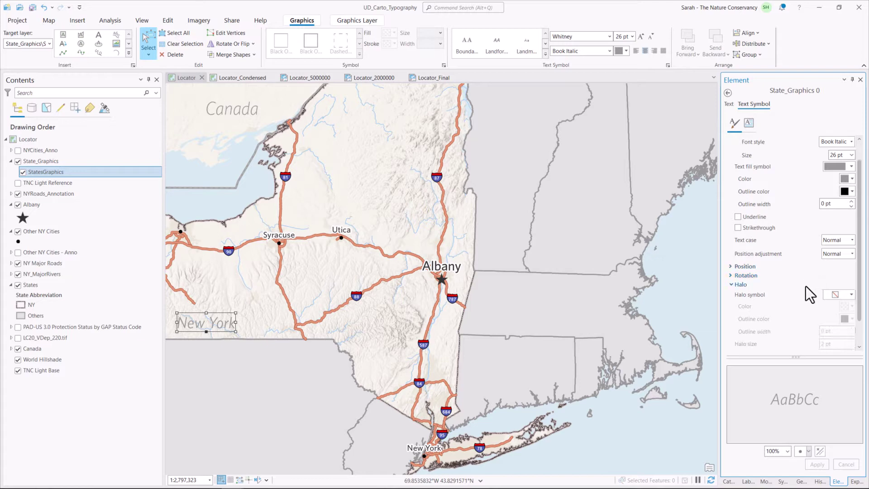
pyautogui.click(843, 179)
pyautogui.click(786, 376)
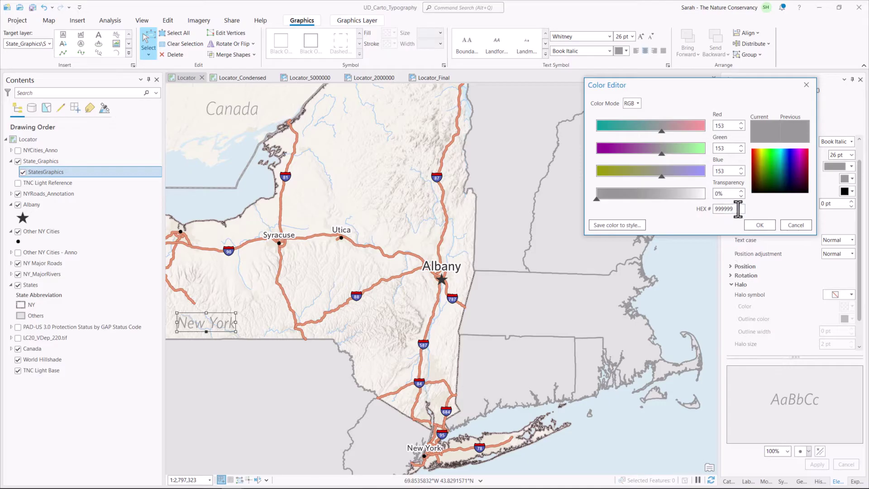
pyautogui.moveTo(738, 209); pyautogui.dragTo(696, 210)
pyautogui.click(796, 225)
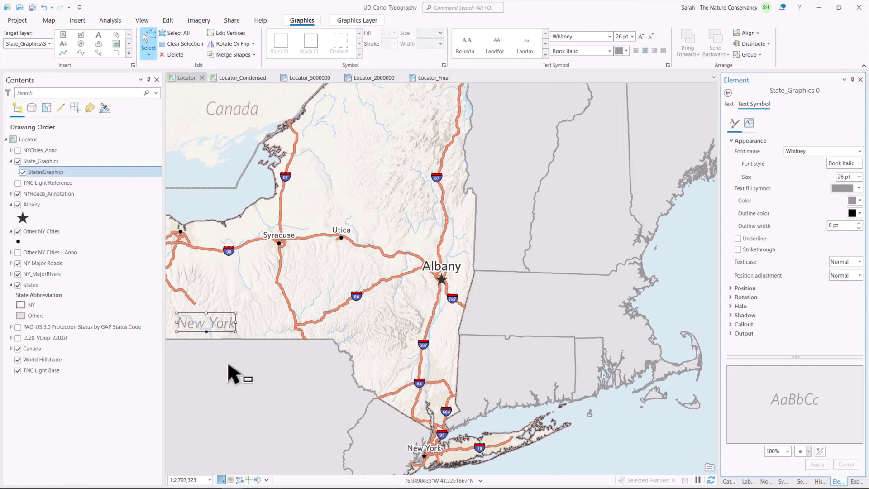
# - Give the New York text a polygon halo symbol and sample its fill color from the map's land background with the Eyedropper
pyautogui.click(730, 306)
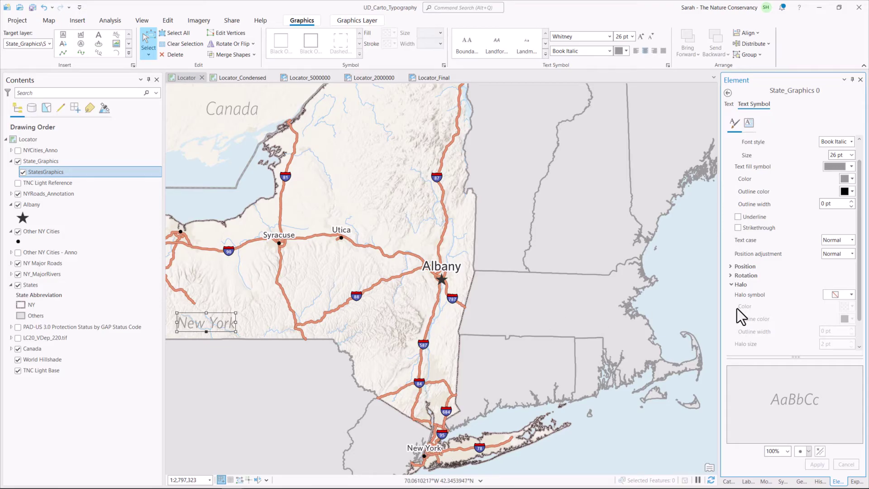
pyautogui.click(850, 295)
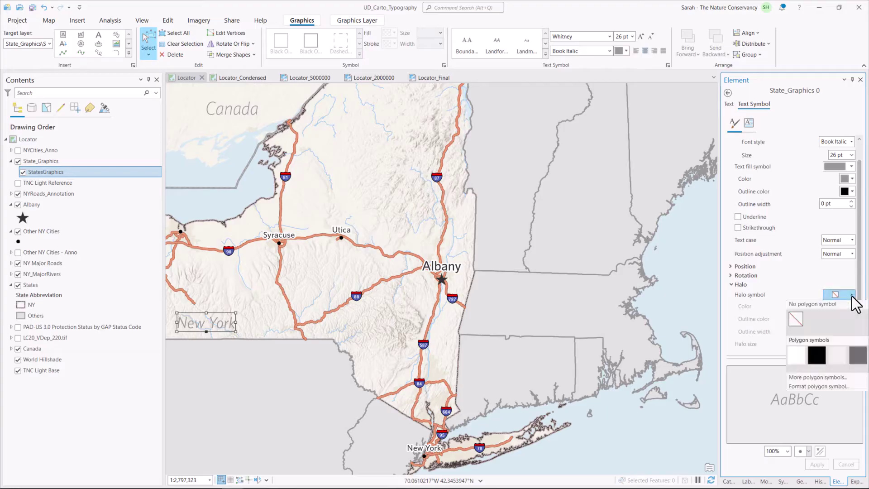
pyautogui.click(800, 384)
pyautogui.click(836, 270)
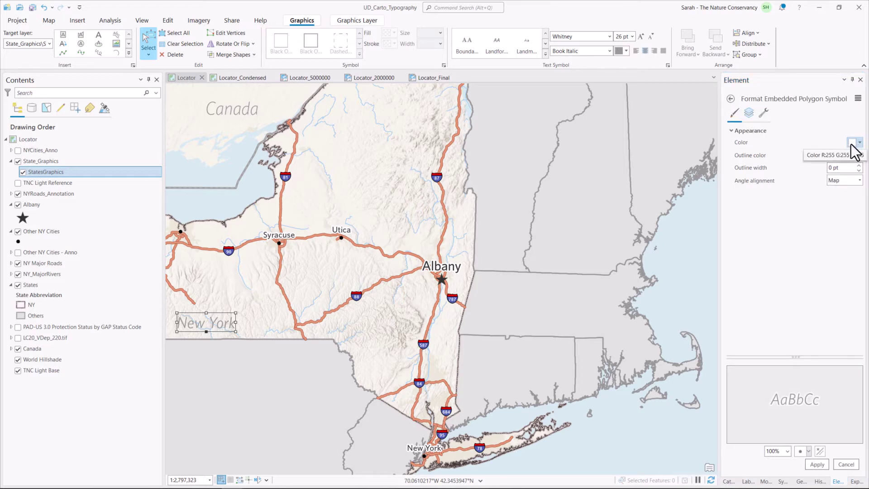
pyautogui.click(859, 143)
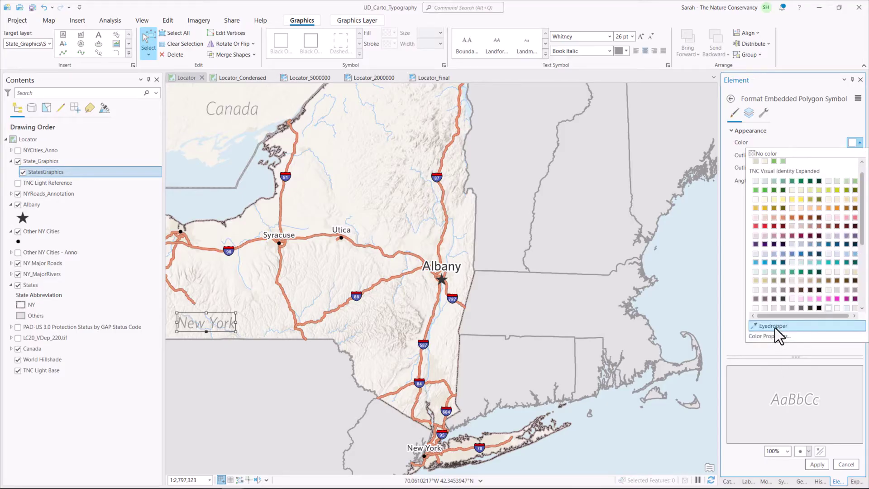
pyautogui.click(775, 326)
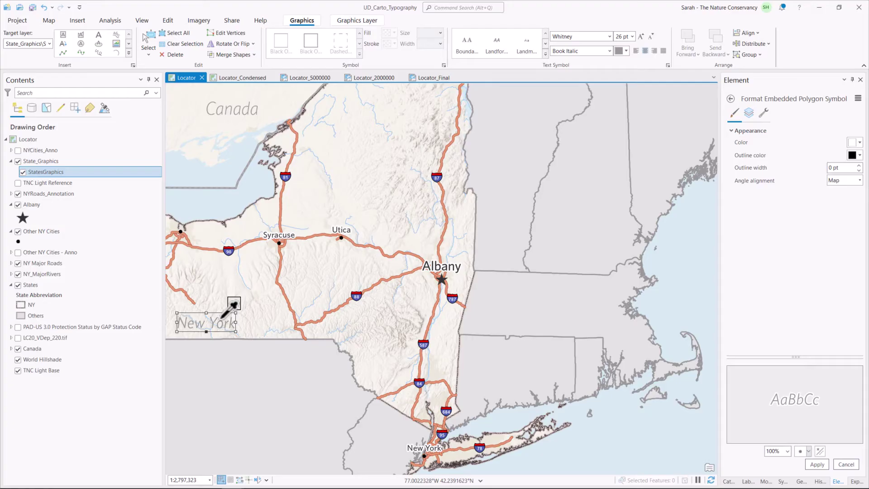
pyautogui.click(408, 267)
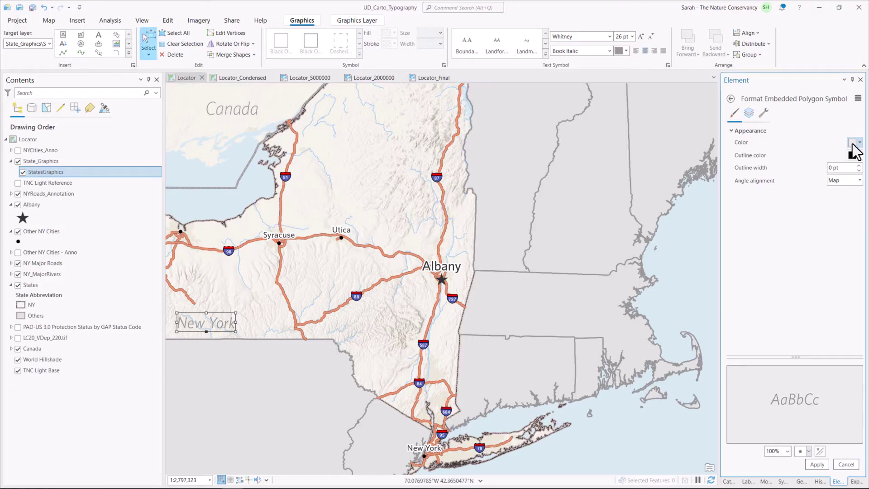
# - Copy the sampled halo color's hex value EAE9E2 and use it as the background color in the WebAIM Contrast Checker
pyautogui.click(853, 144)
pyautogui.click(797, 337)
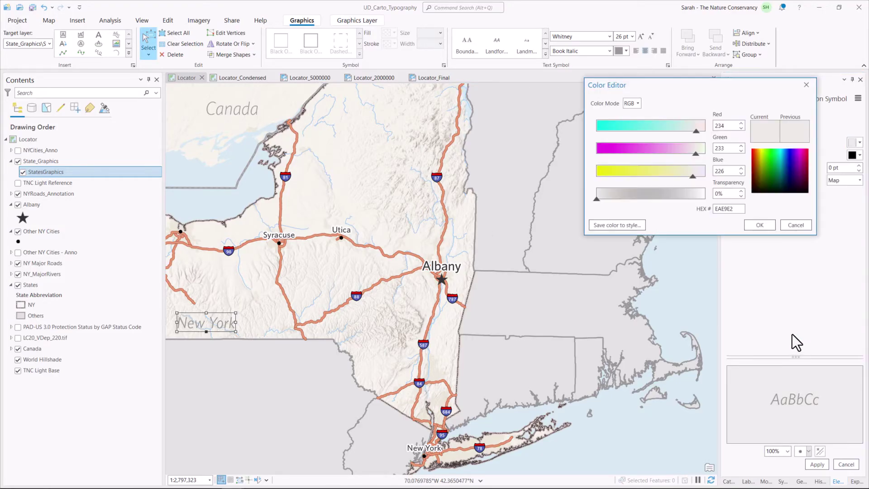
pyautogui.doubleClick(736, 210)
pyautogui.hotkey('ctrl', 'c')
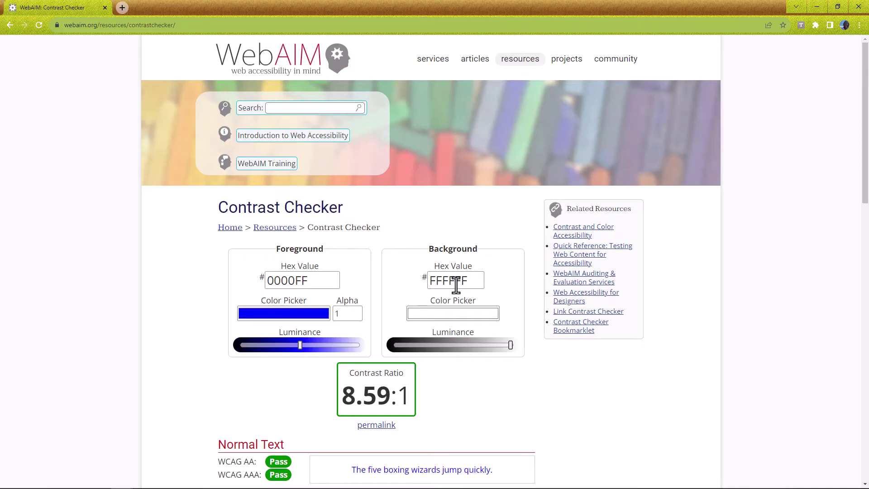
pyautogui.moveTo(469, 280); pyautogui.dragTo(427, 280)
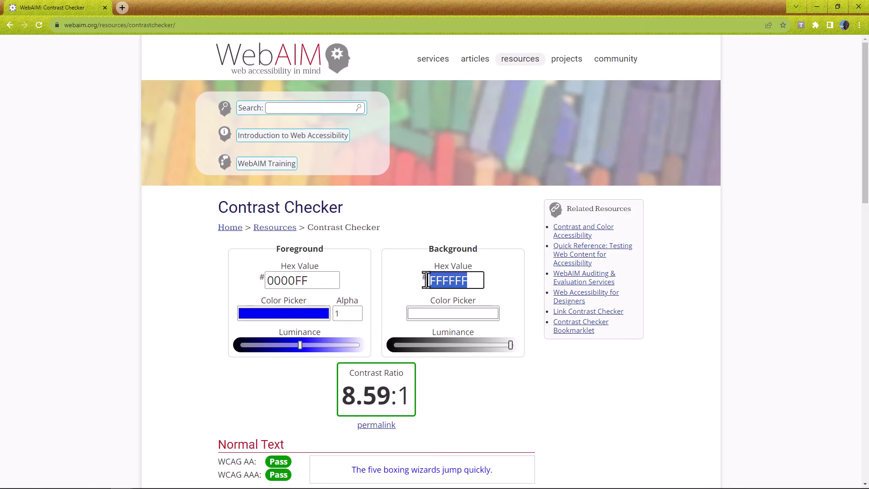
pyautogui.hotkey('ctrl', 'v')
# - Set the contrast checker's foreground color to 999999 and review the WCAG results for normal and large text
pyautogui.moveTo(337, 280); pyautogui.dragTo(252, 282)
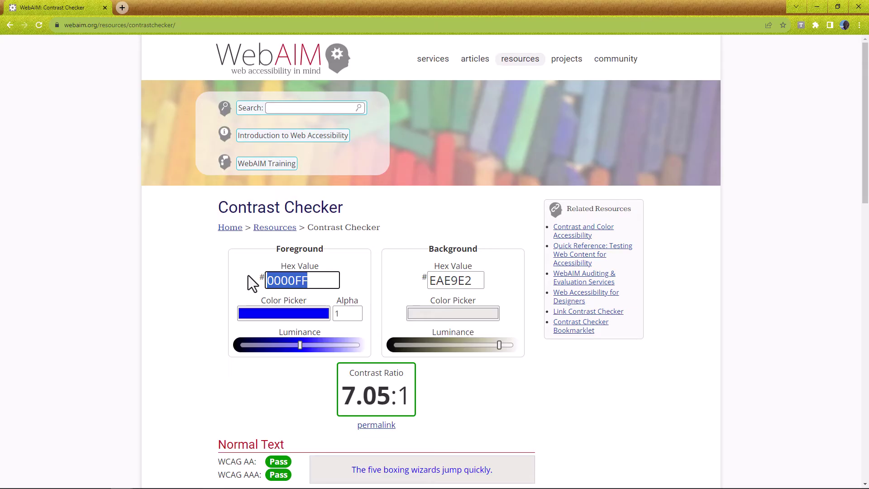
pyautogui.write('999999')
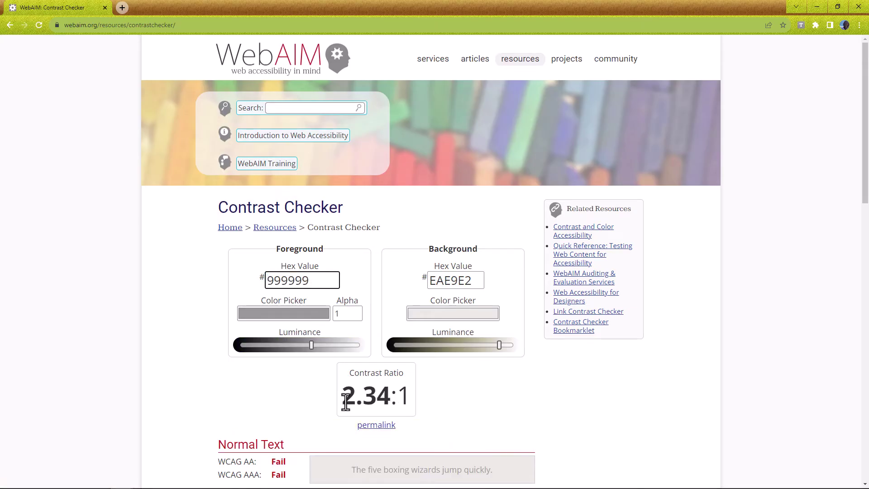
pyautogui.scroll(-4, 563, 300)
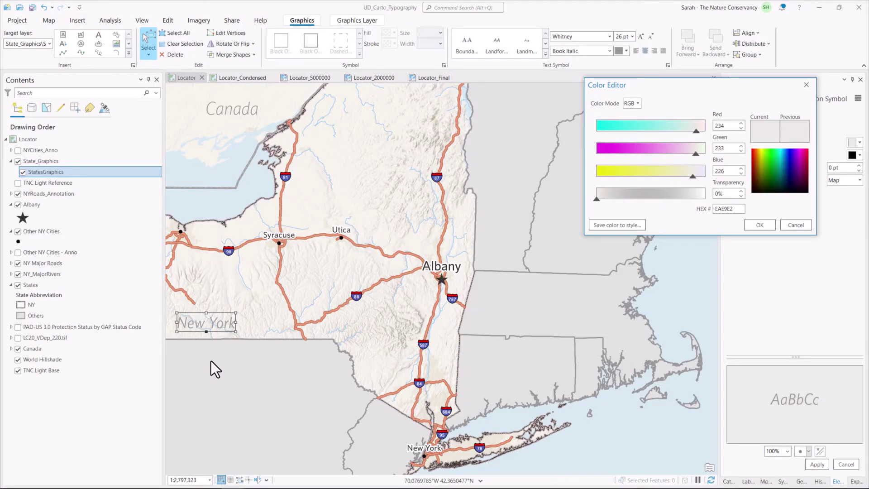
# - Return to ArcGIS Pro, cancel the color editor and change the New York text color to a darker ArcGIS Colors gray
pyautogui.click(792, 226)
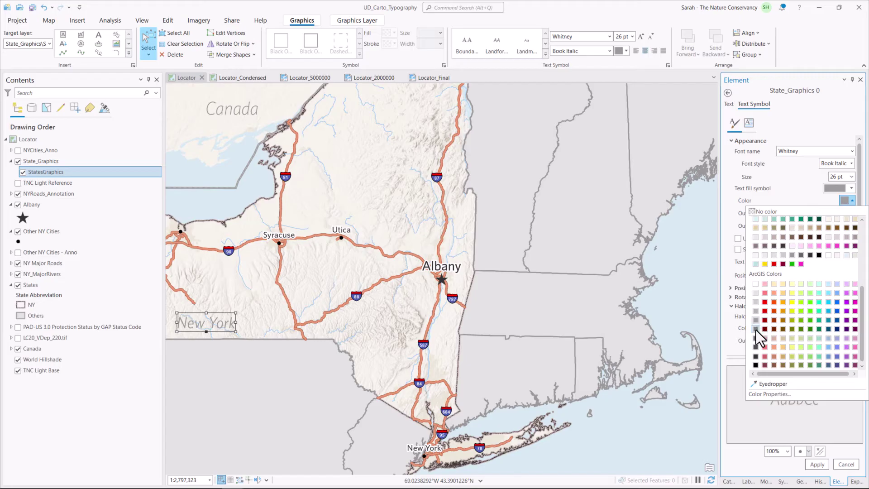
pyautogui.click(755, 330)
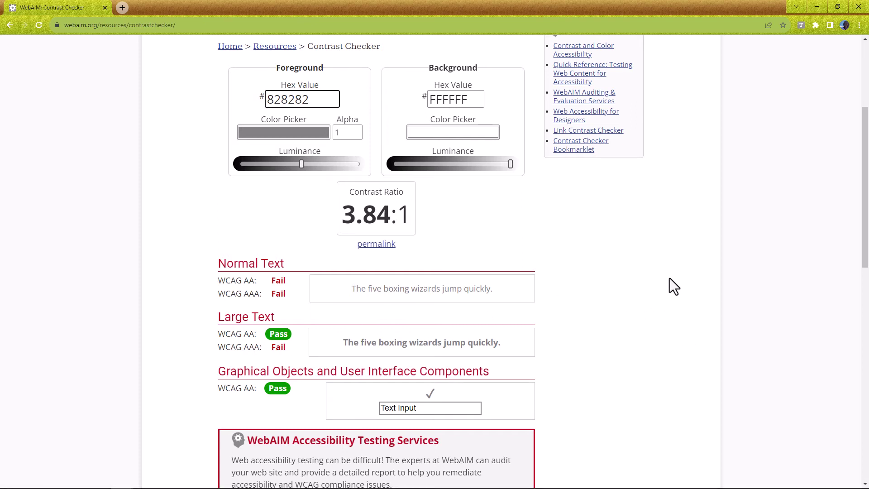
# - Check foreground color 686868 against the white background in the contrast checker and return to ArcGIS Pro
pyautogui.hotkey('ctrl', 'a')
pyautogui.write('686868')
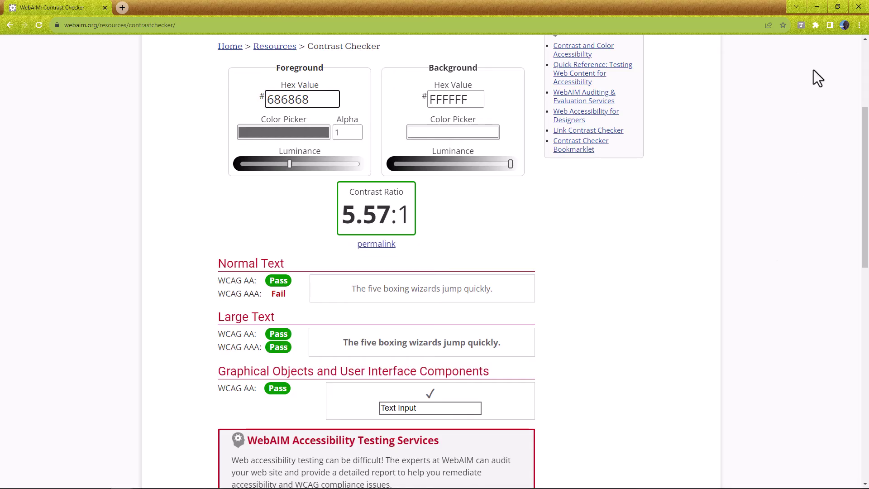
pyautogui.click(814, 8)
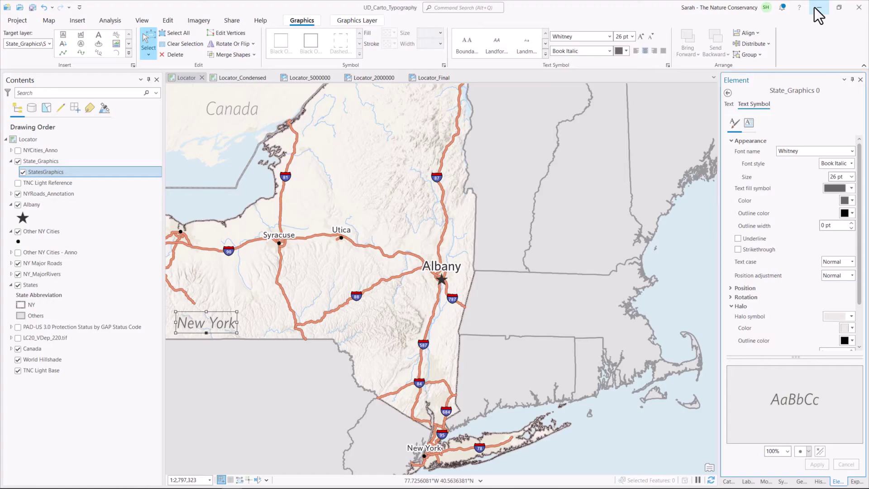
# - Pick a new halo color for the New York text from the color palette and leave the text graphic
pyautogui.click(851, 328)
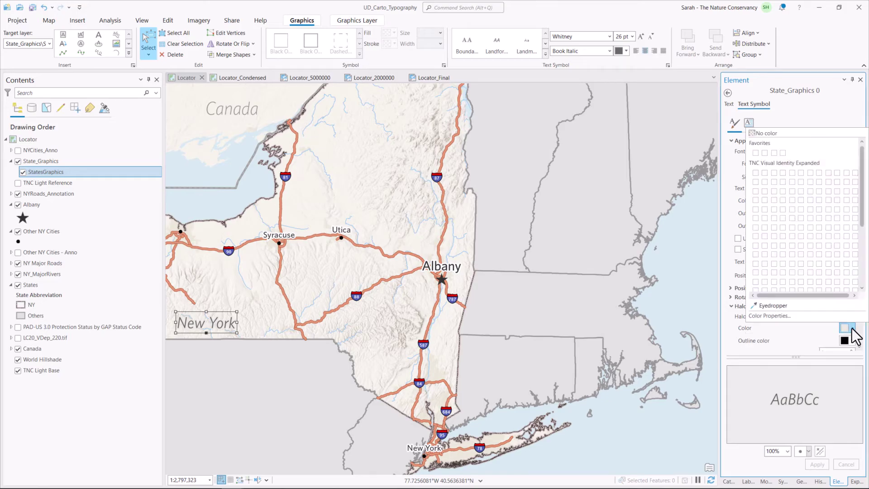
pyautogui.click(793, 320)
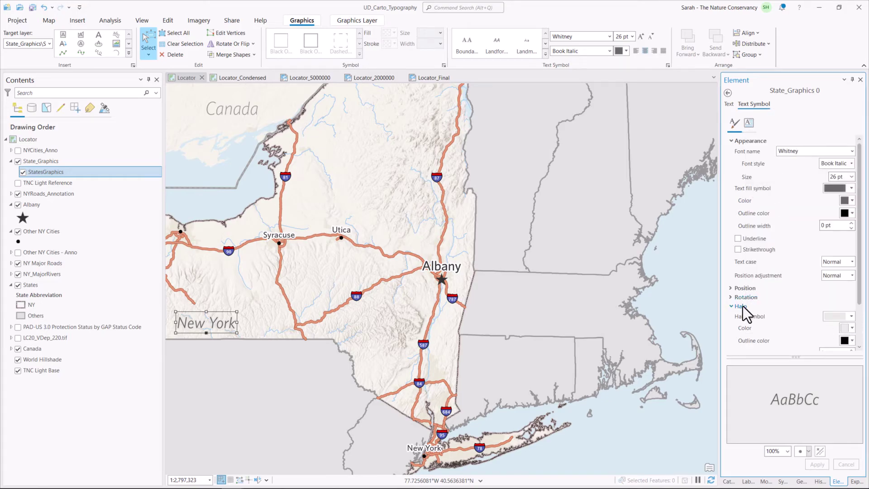
pyautogui.click(852, 330)
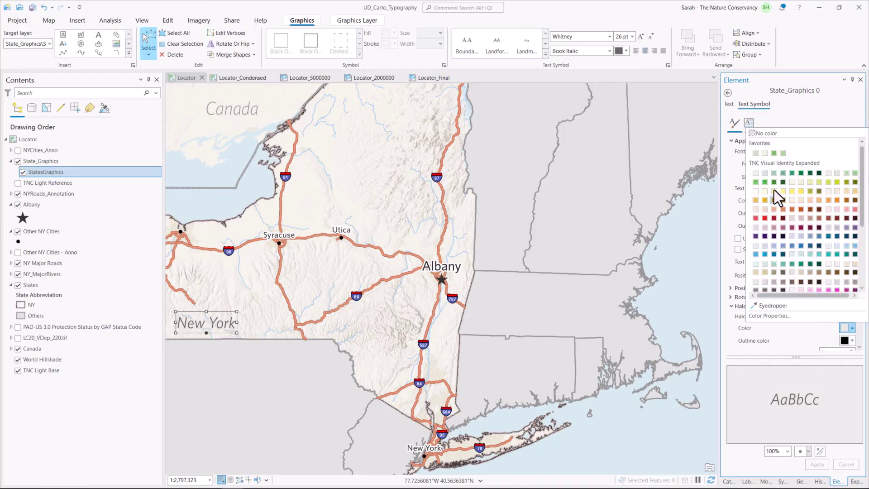
pyautogui.scroll(-5, 773, 212)
pyautogui.click(756, 242)
pyautogui.click(269, 398)
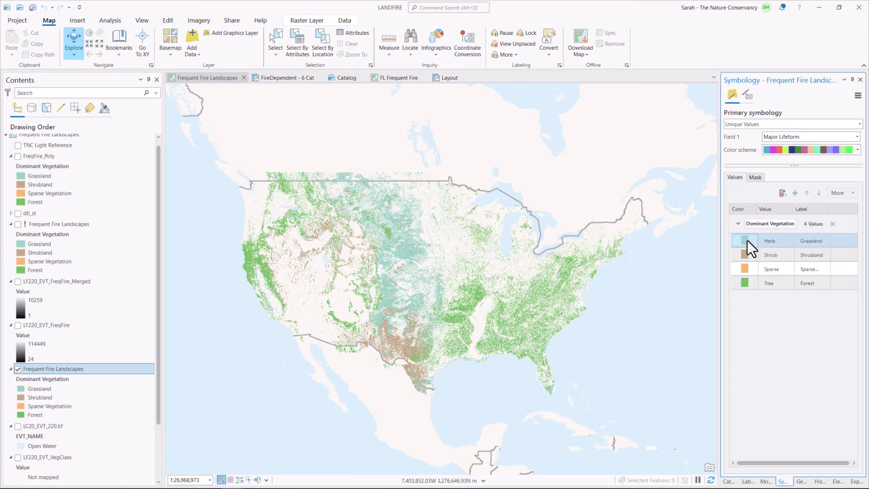
# - Open the color options of the Grassland class in the Frequent Fire Landscapes layer's symbology
pyautogui.click(747, 240)
pyautogui.click(759, 391)
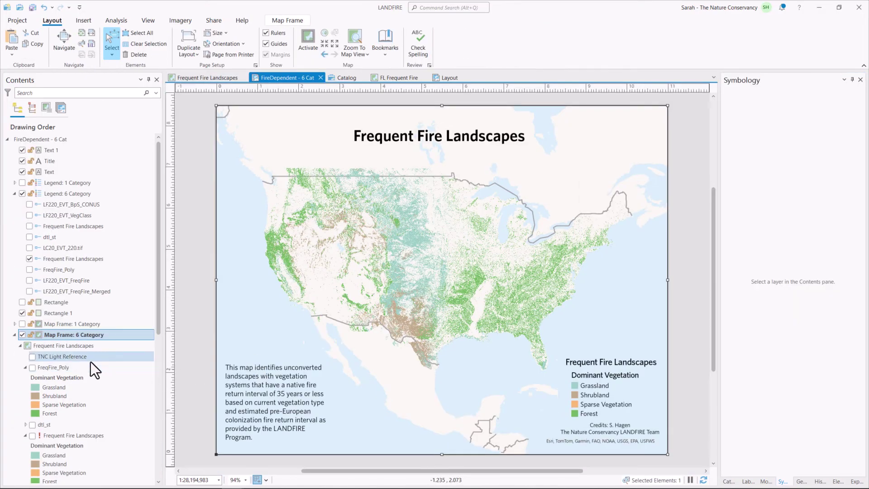
# - Select the Rectangle 1 legend background in the layout and copy the hex value of its fill color
pyautogui.click(14, 193)
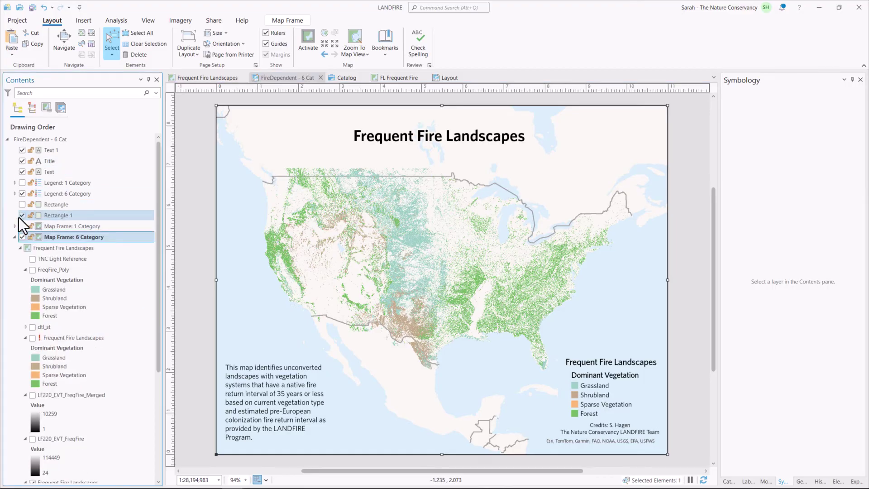
pyautogui.click(62, 216)
pyautogui.doubleClick(618, 408)
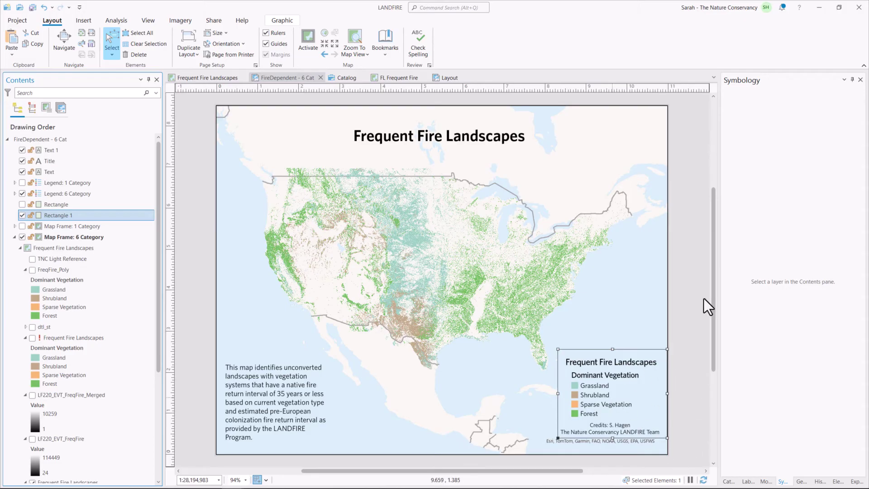
pyautogui.click(854, 150)
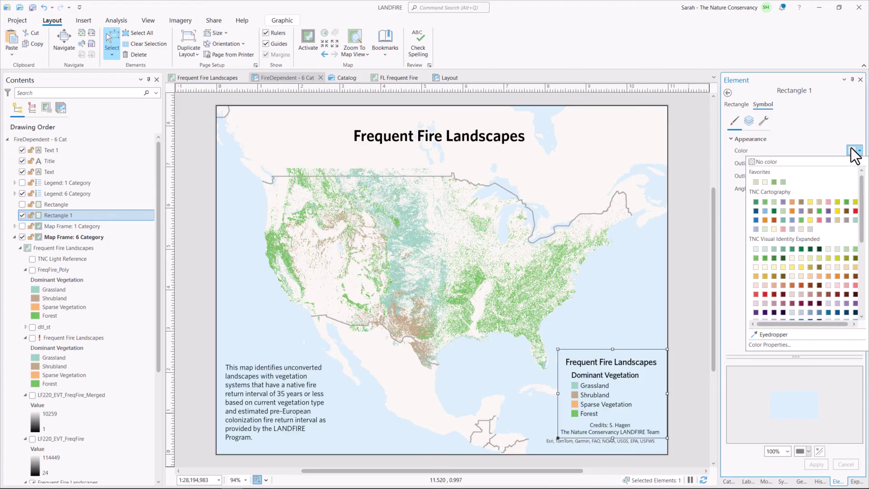
pyautogui.click(769, 344)
pyautogui.hotkey('ctrl', 'c')
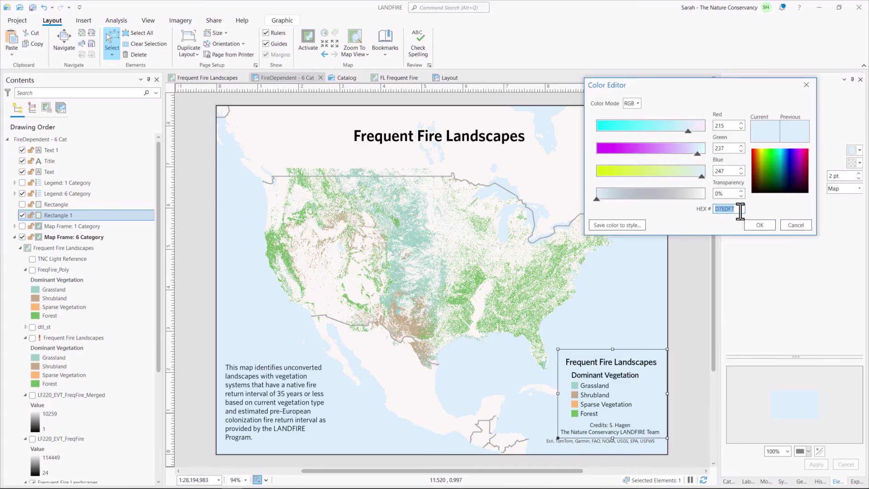
# - Switch to the WebAIM Contrast Checker, check foreground 99CDC3 against background D7EDF7, and return to ArcGIS Pro
pyautogui.hotkey('alt', 'Tab')
pyautogui.moveTo(475, 98); pyautogui.dragTo(408, 97)
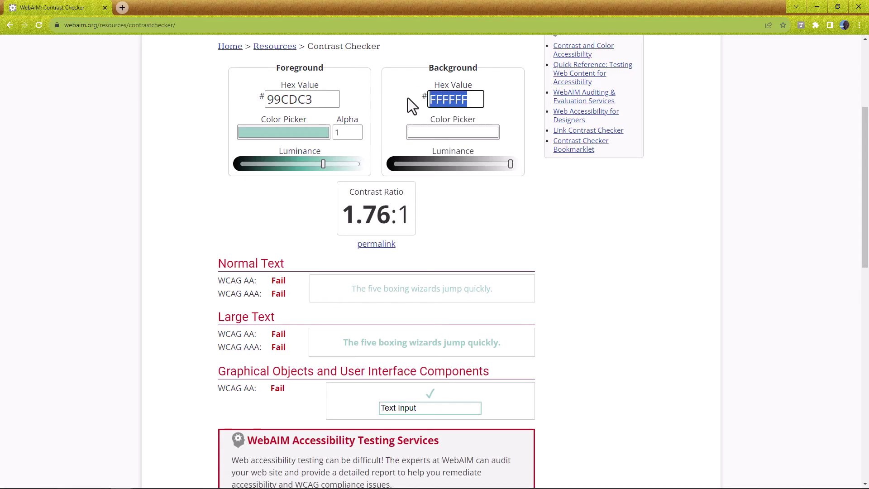
pyautogui.hotkey('ctrl', 'v')
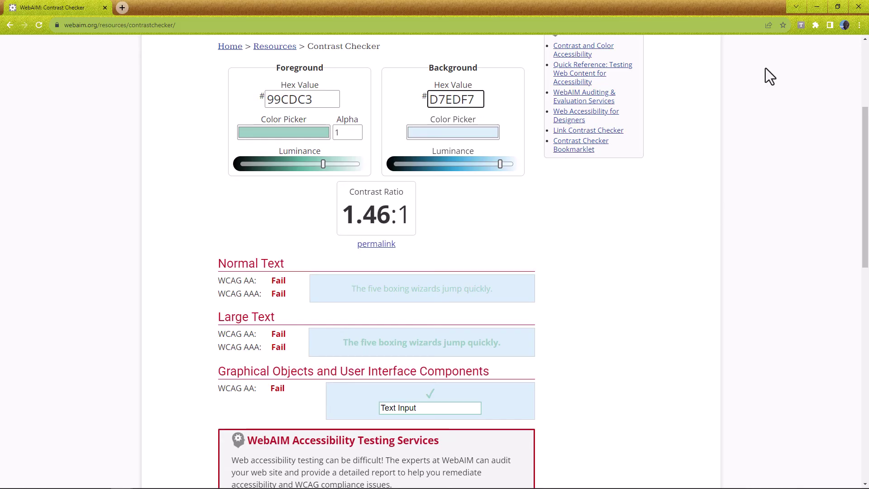
pyautogui.click(816, 7)
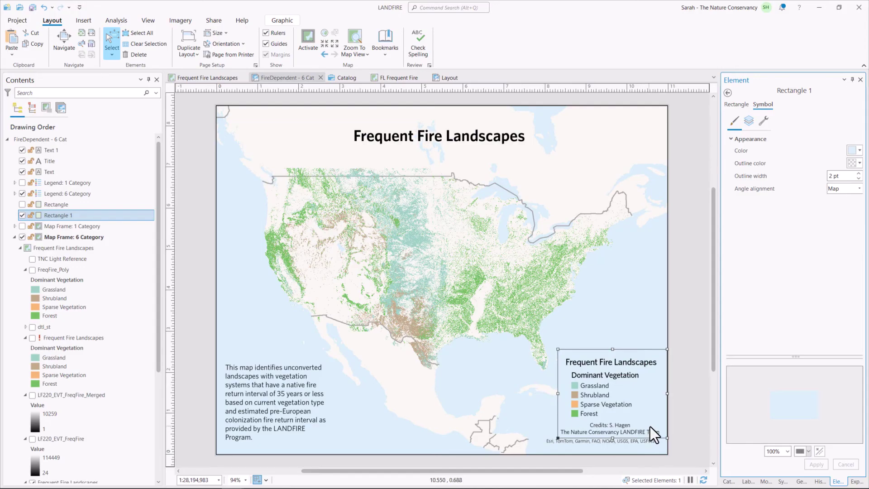